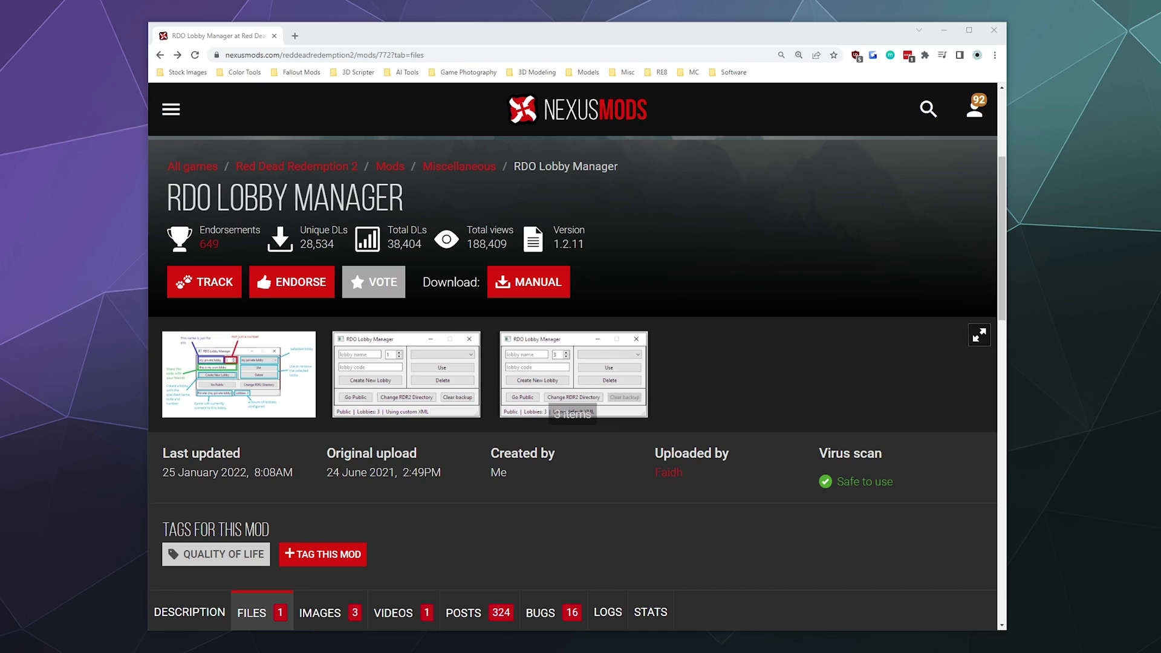
Extract the downloaded RDO Lobby Manager archive into its own folder in File Explorer and run RDOLobbyManager from that folder.
{"action": "left_click", "coordinate": [747, 255]}
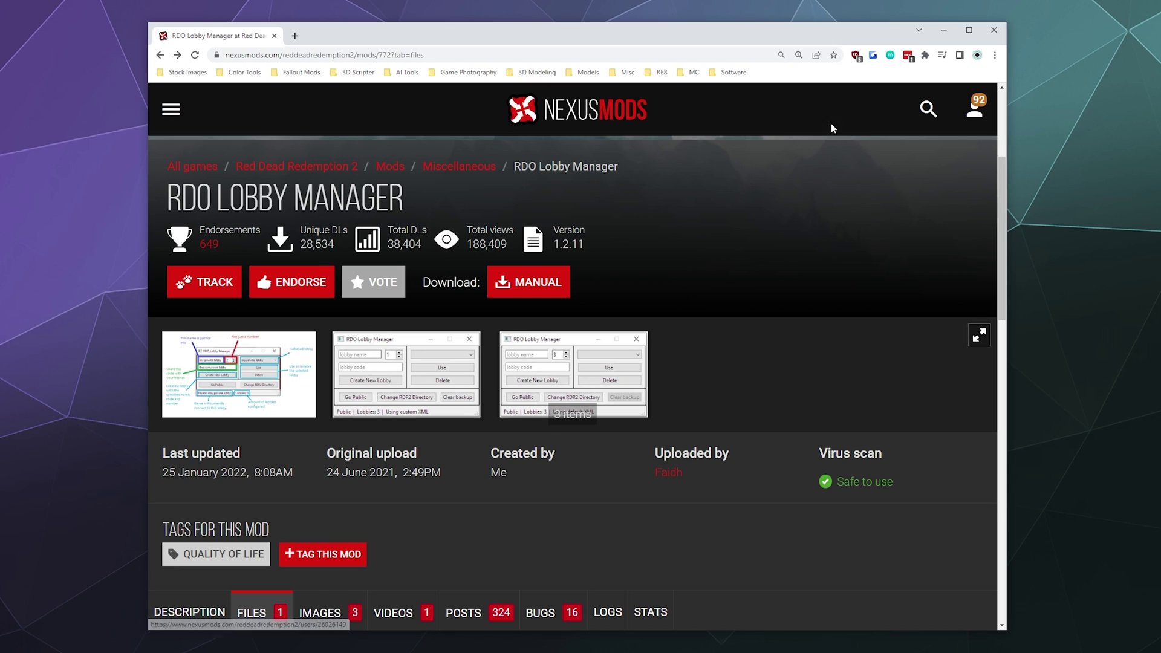
{"action": "left_click", "coordinate": [949, 30]}
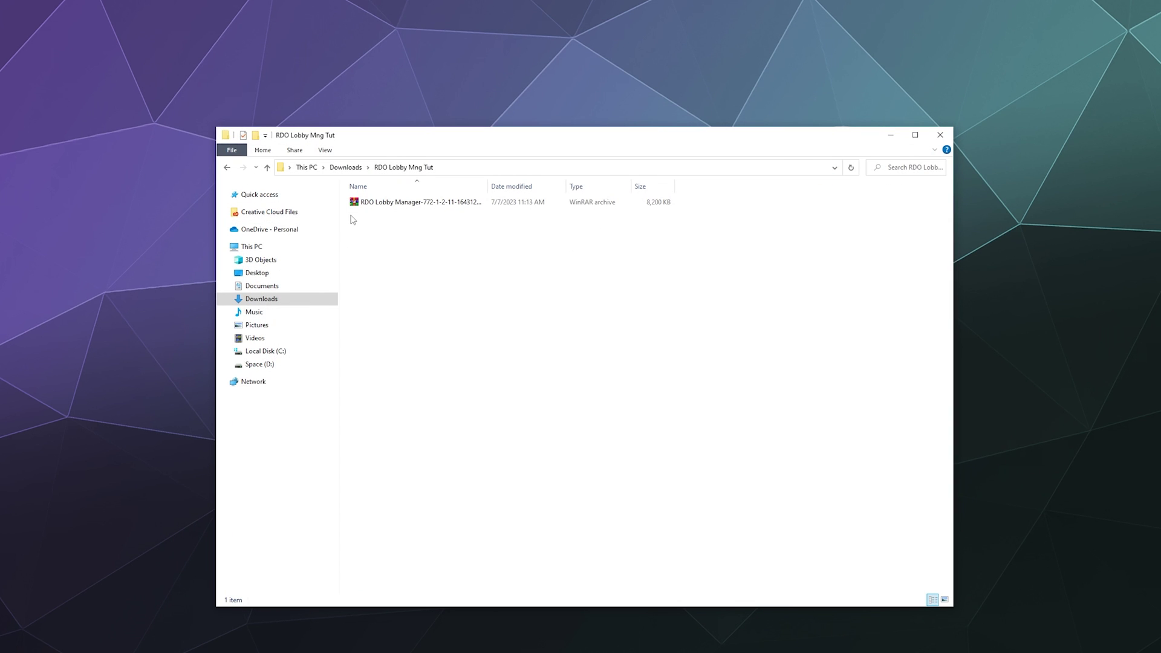
{"action": "left_click", "coordinate": [382, 205]}
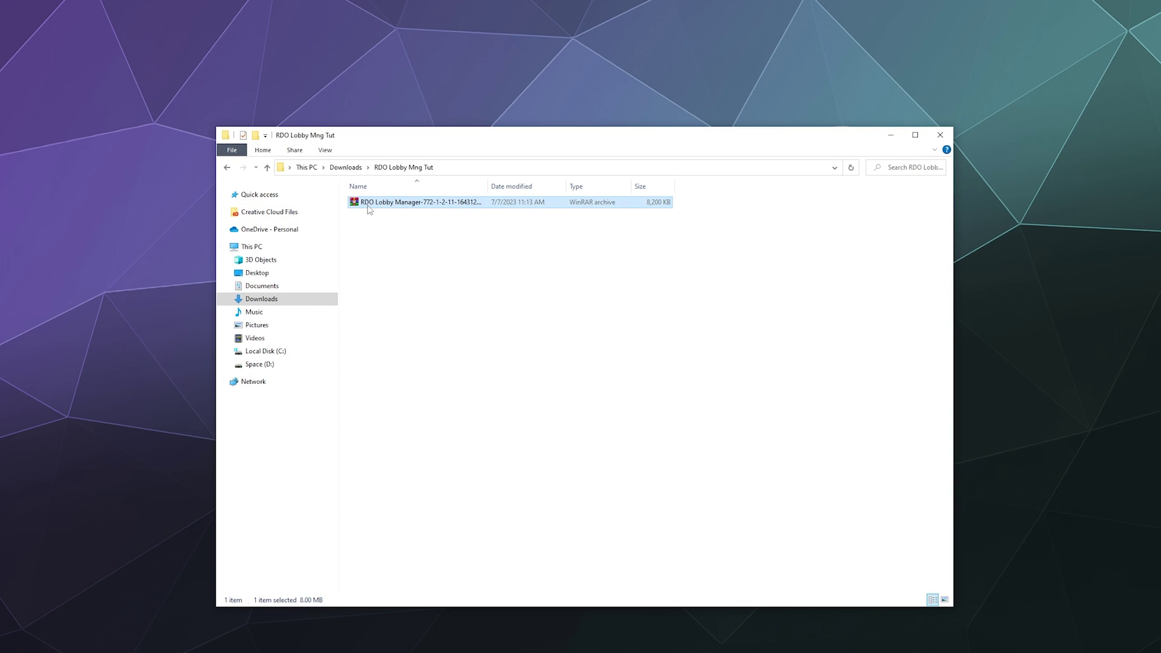
{"action": "right_click", "coordinate": [394, 205]}
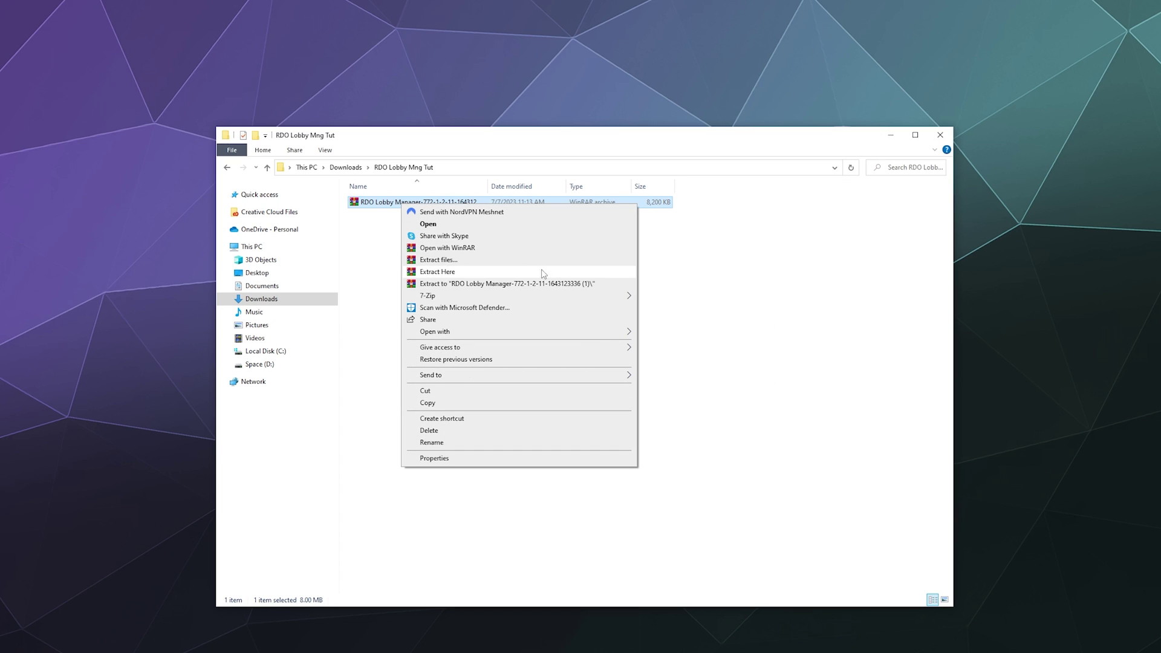
{"action": "mouse_move", "coordinate": [542, 299]}
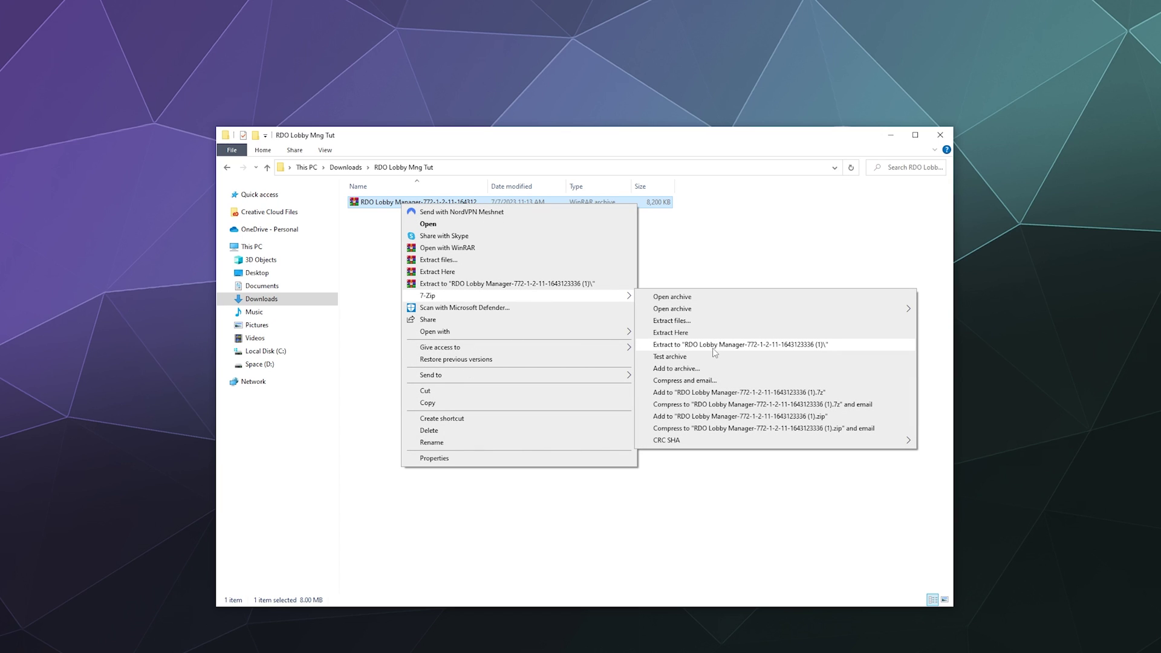
{"action": "left_click", "coordinate": [716, 345]}
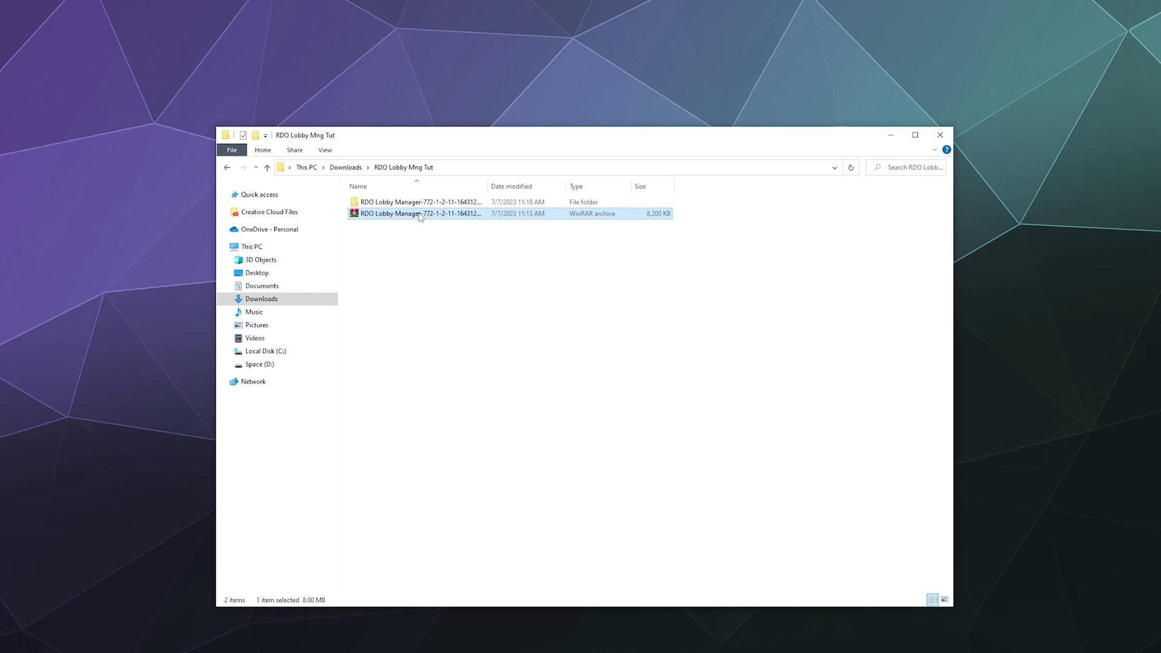
{"action": "double_click", "coordinate": [417, 202]}
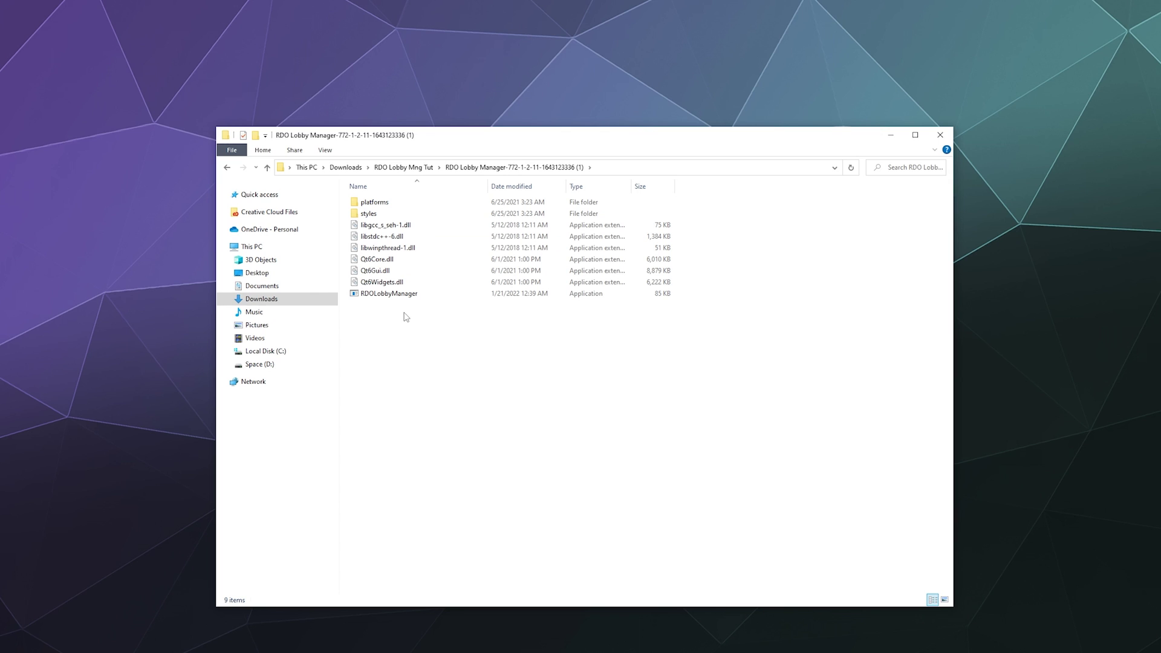
{"action": "double_click", "coordinate": [367, 295]}
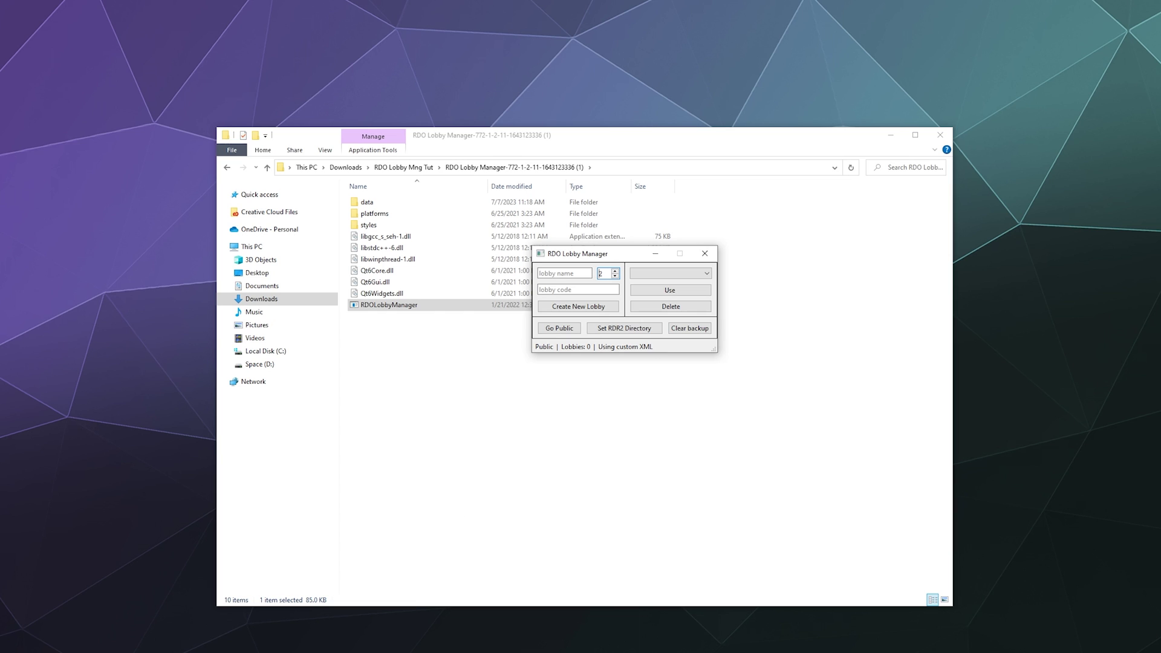
Switch to Steam and browse to the installed files folder of Red Dead Redemption 2.
{"action": "left_click", "coordinate": [365, 651]}
{"action": "left_click", "coordinate": [290, 635]}
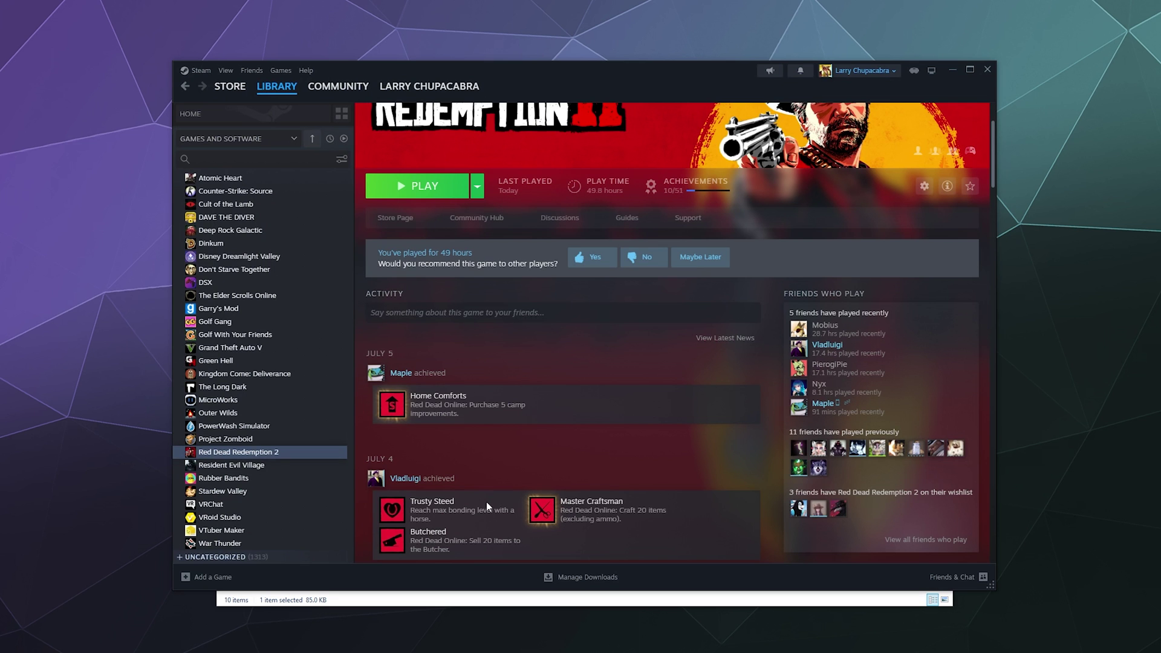
{"action": "right_click", "coordinate": [288, 452]}
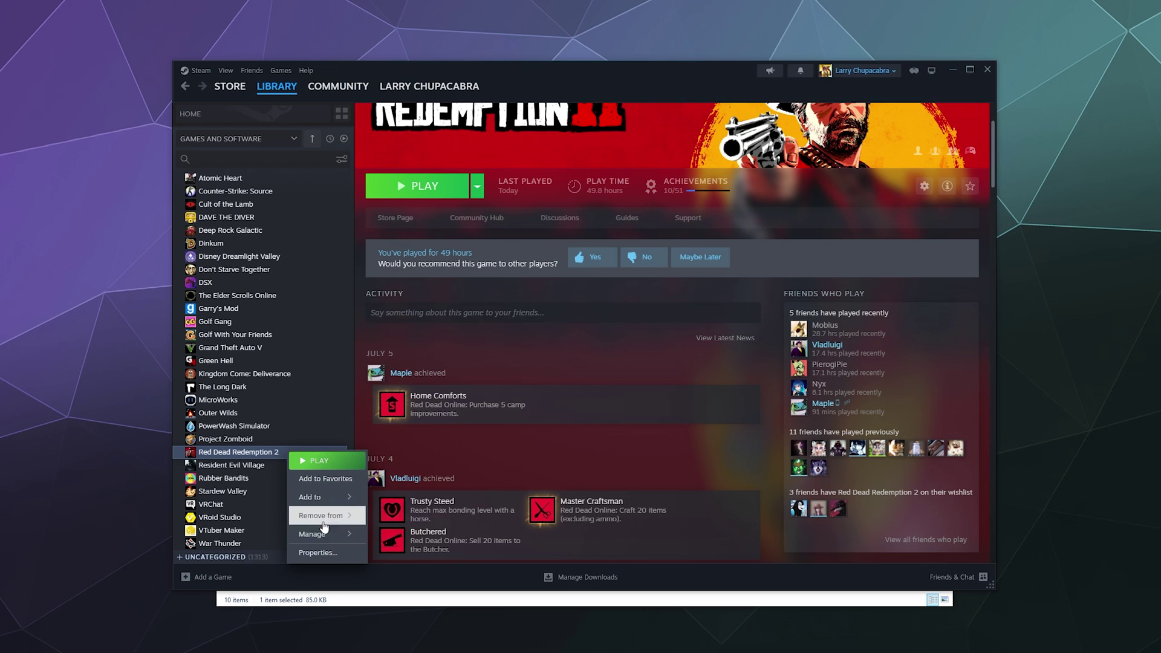
{"action": "left_click", "coordinate": [323, 553]}
{"action": "left_click", "coordinate": [392, 267]}
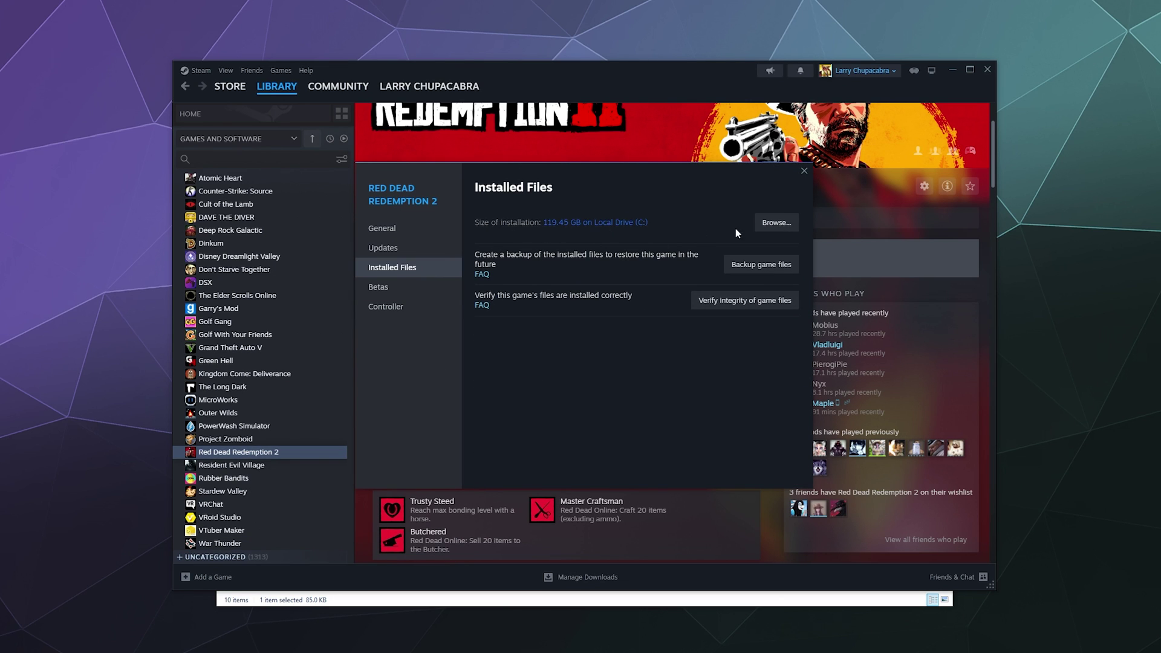
{"action": "left_click", "coordinate": [777, 223]}
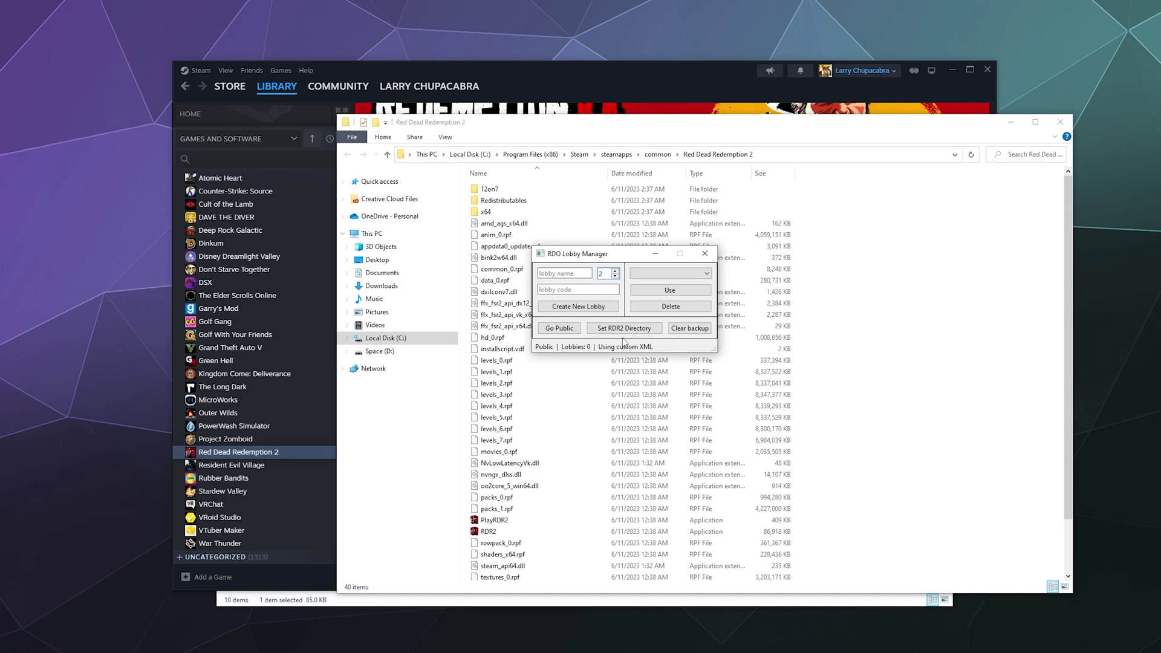
Open RDO Lobby Manager's RDR2 root directory selection and copy the Red Dead Redemption 2 folder path from File Explorer.
{"action": "left_click", "coordinate": [632, 328]}
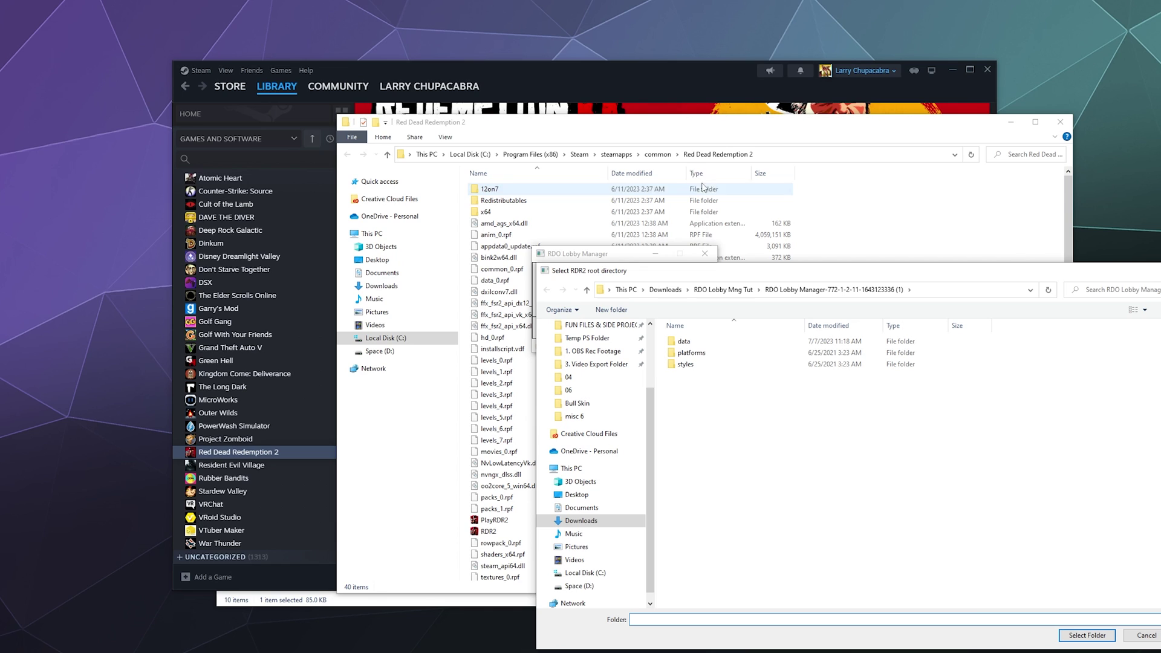
{"action": "left_click_drag", "start_coordinate": [815, 271], "coordinate": [867, 296]}
{"action": "scroll", "coordinate": [629, 424], "scroll_direction": "up", "scroll_amount": 3}
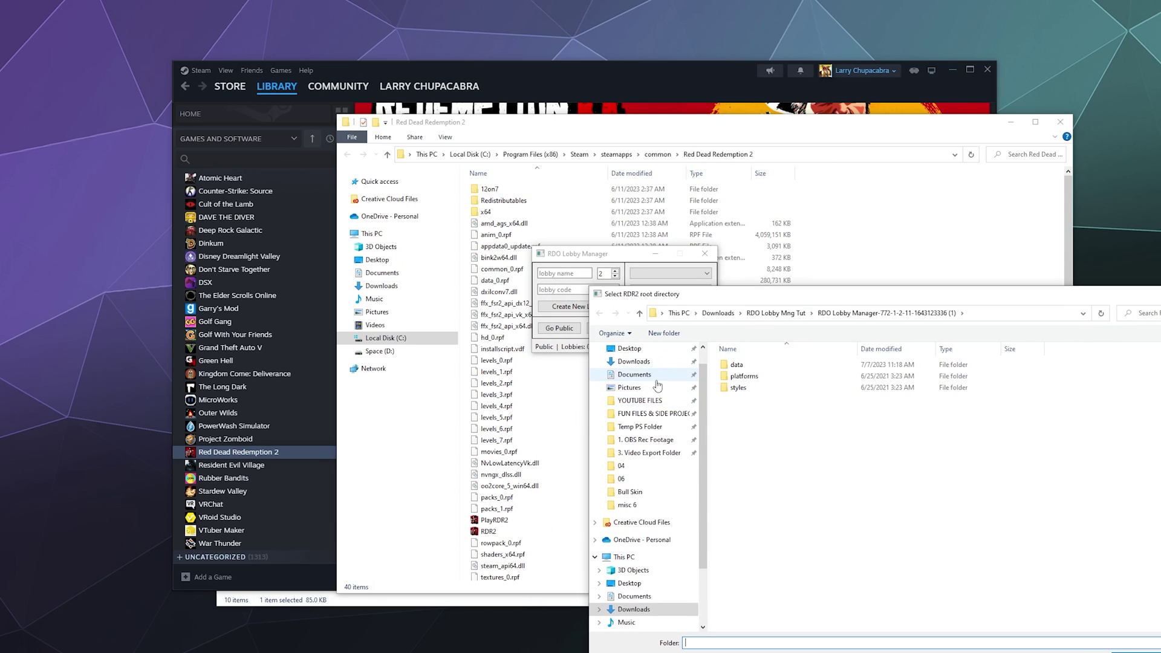
{"action": "left_click", "coordinate": [599, 358]}
{"action": "left_click", "coordinate": [617, 154]}
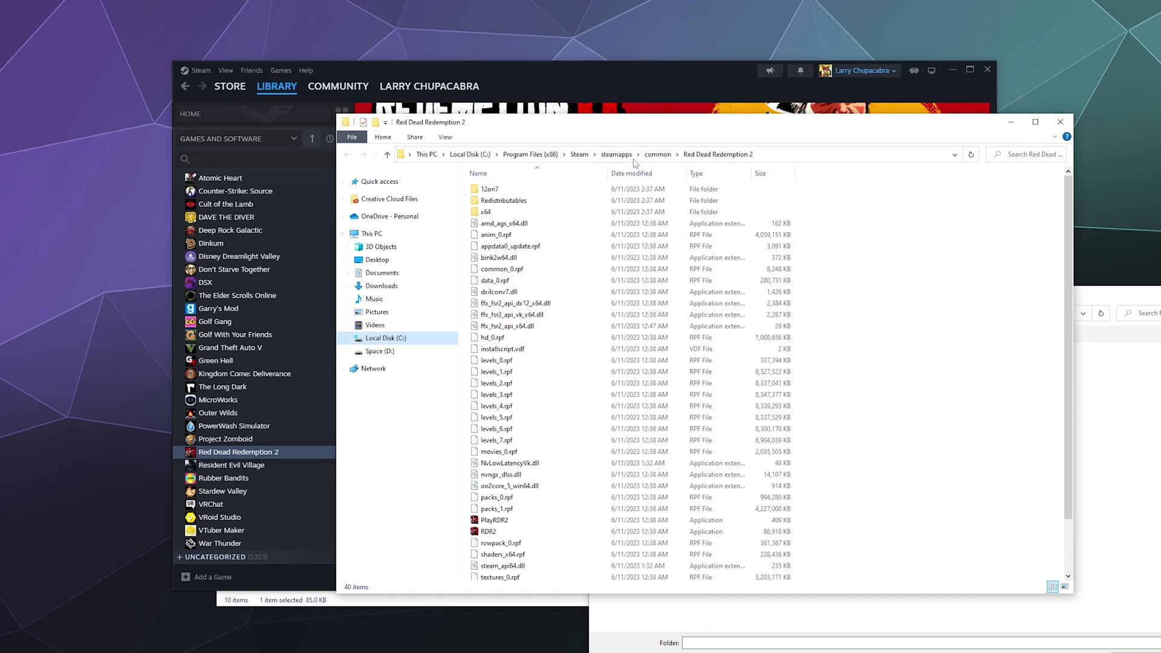
{"action": "left_click", "coordinate": [346, 153]}
{"action": "left_click", "coordinate": [788, 156]}
{"action": "key", "text": "ctrl+c"}
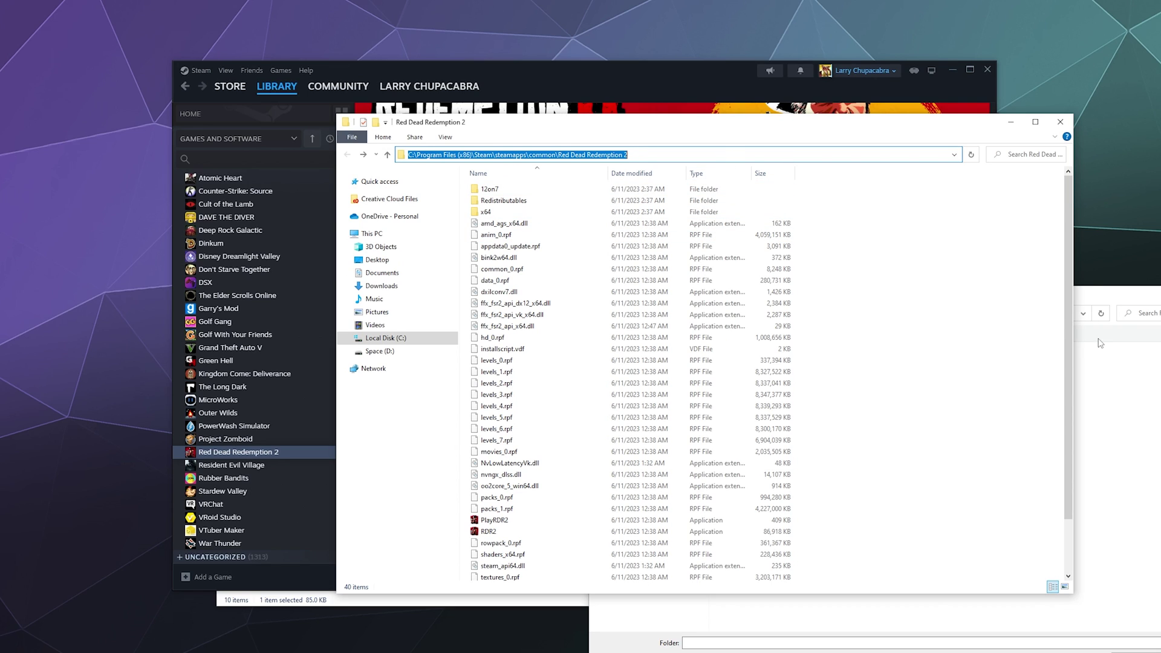
Set the RDR2 root directory to C:\Program Files (x86)\Steam\steamapps\common\Red Dead Redemption 2 using the copied path.
{"action": "left_click", "coordinate": [1105, 408]}
{"action": "left_click", "coordinate": [871, 312]}
{"action": "left_click", "coordinate": [980, 314]}
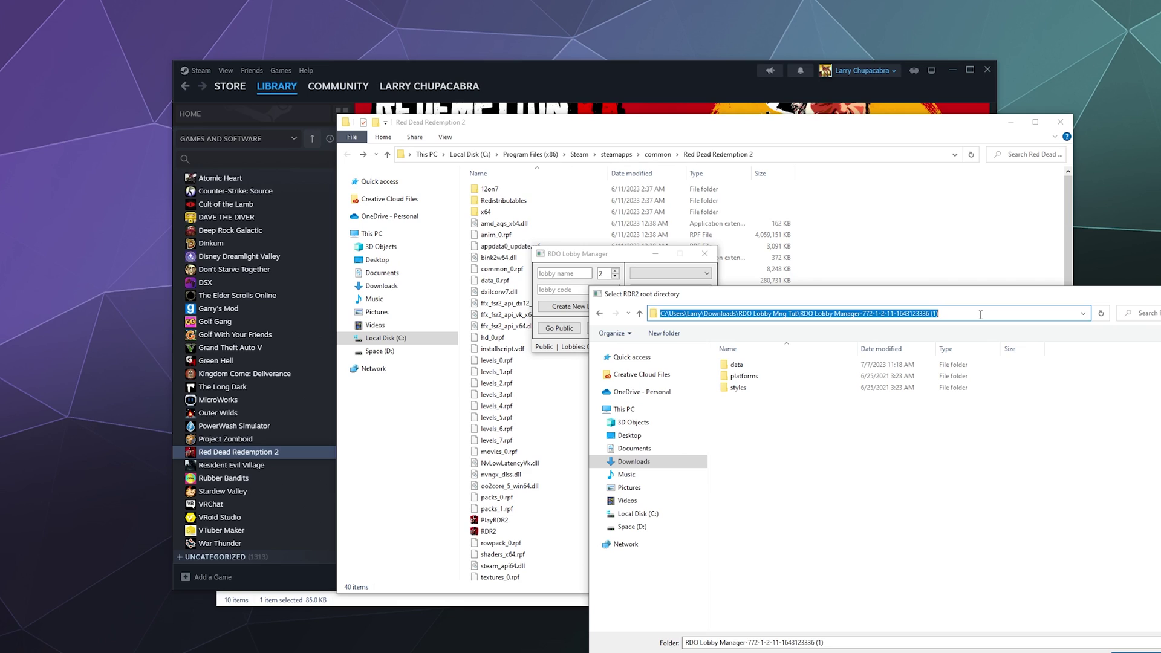
{"action": "key", "text": "ctrl+v"}
{"action": "key", "text": "Return"}
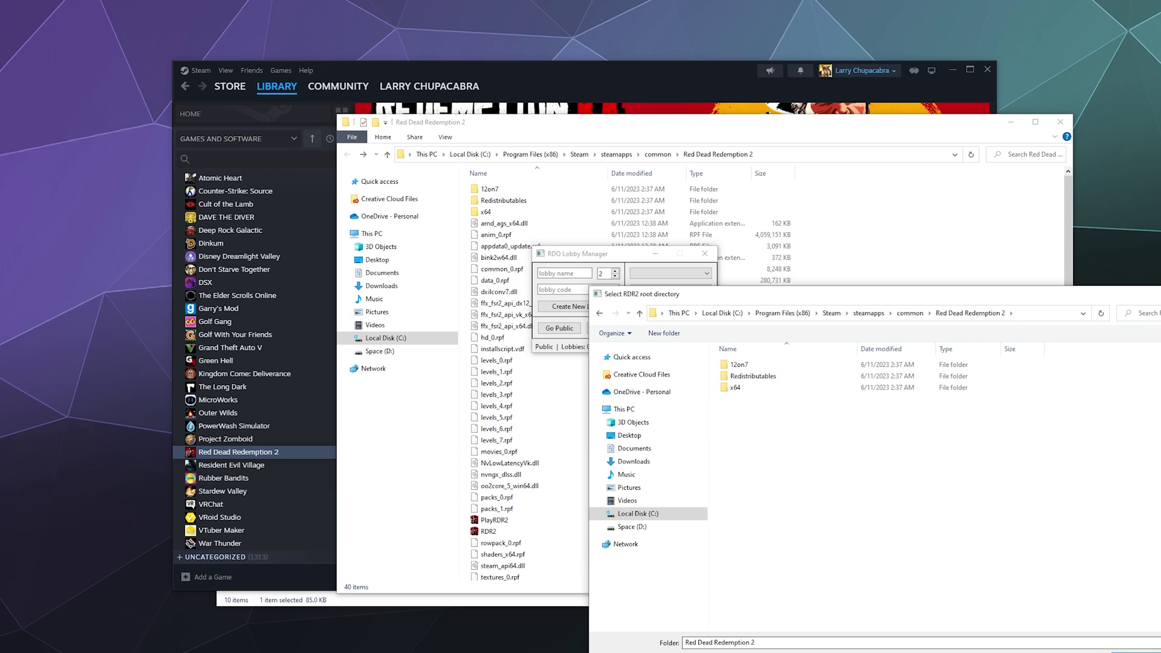
{"action": "left_click", "coordinate": [1136, 651]}
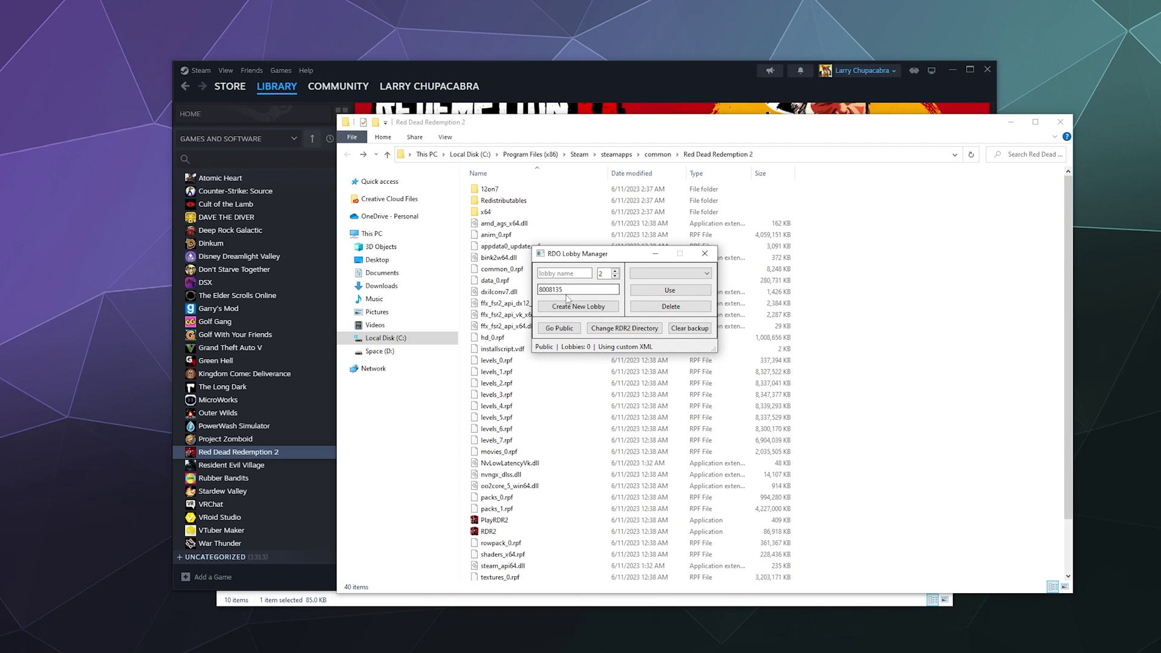
Clear away the Steam and Red Dead Redemption 2 folder windows and place the RDO Lobby Manager window below the file list.
{"action": "mouse_move", "coordinate": [617, 253]}
{"action": "left_mouse_down"}
{"action": "mouse_move", "coordinate": [940, 265]}
{"action": "mouse_move", "coordinate": [624, 268]}
{"action": "left_mouse_up"}
{"action": "left_click", "coordinate": [951, 73]}
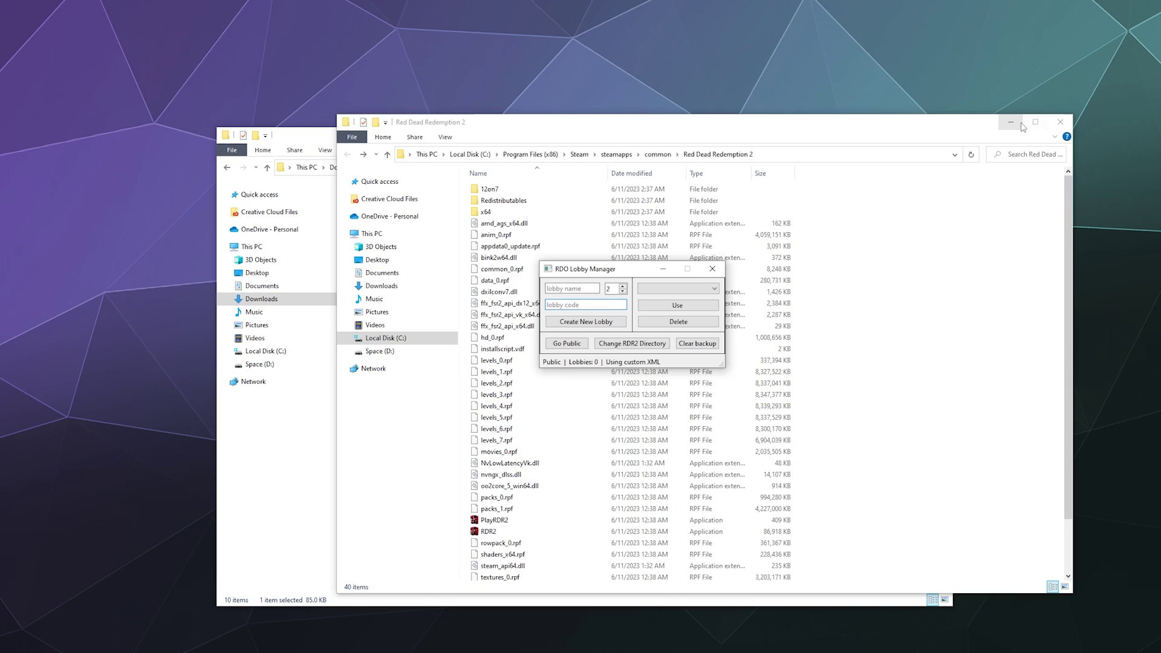
{"action": "left_click", "coordinate": [1060, 122]}
{"action": "left_click", "coordinate": [806, 173]}
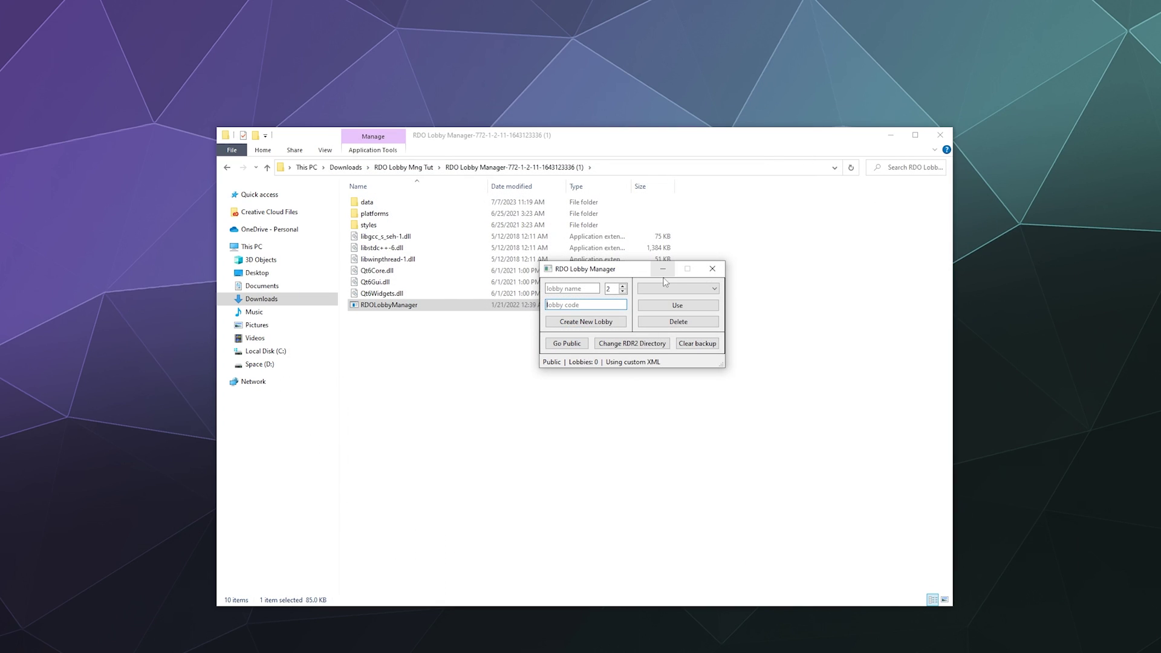
{"action": "left_click_drag", "start_coordinate": [629, 273], "coordinate": [588, 358]}
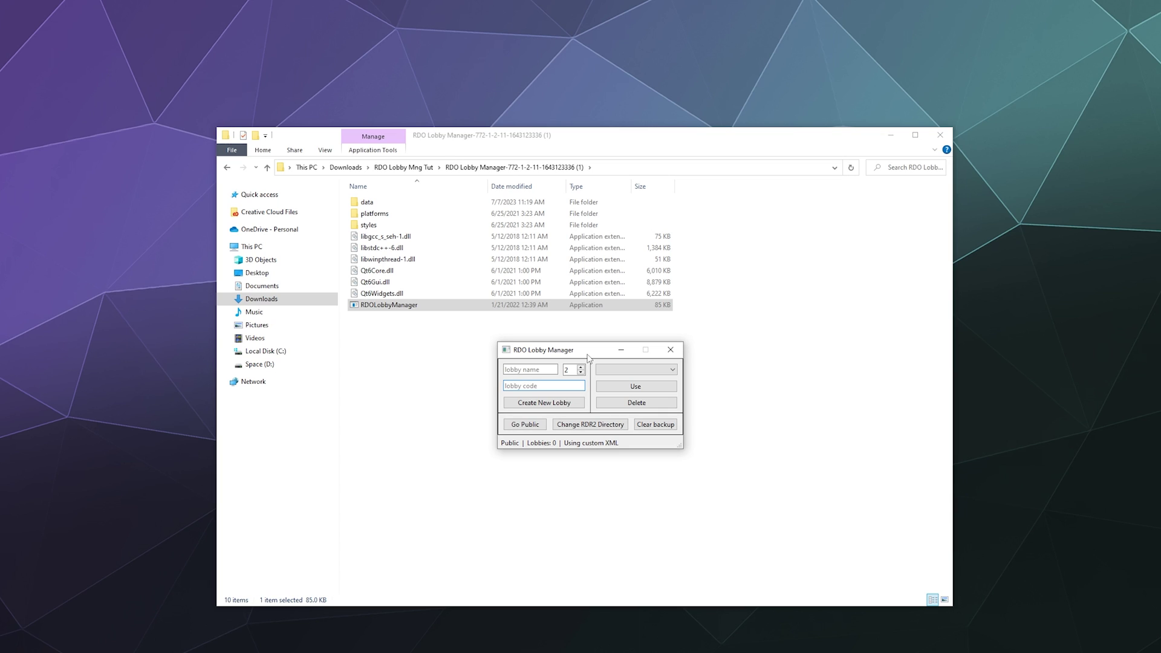
Create a new lobby named Tutorial for 6 players and enter its lobby code.
{"action": "left_click", "coordinate": [545, 369]}
{"action": "type", "text": "Tutorial"}
{"action": "key", "text": "Tab"}
{"action": "type", "text": "6"}
{"action": "type", "text": "1337"}
{"action": "left_click", "coordinate": [562, 404]}
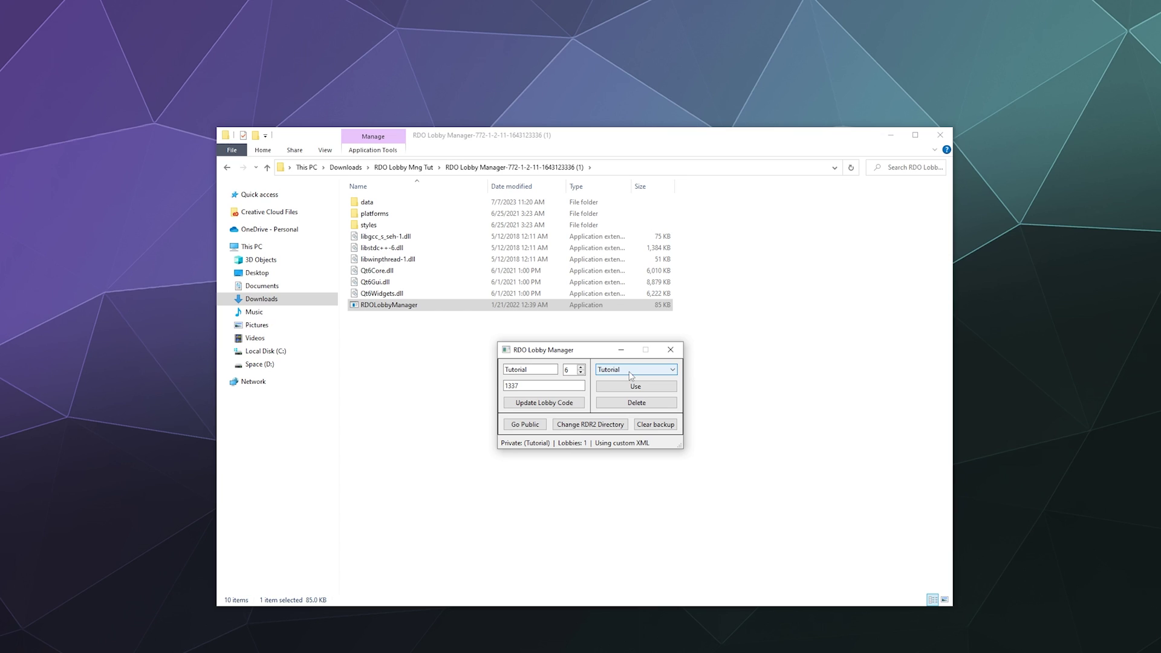
Select the saved Tutorial lobby and put it into use.
{"action": "left_click", "coordinate": [647, 370]}
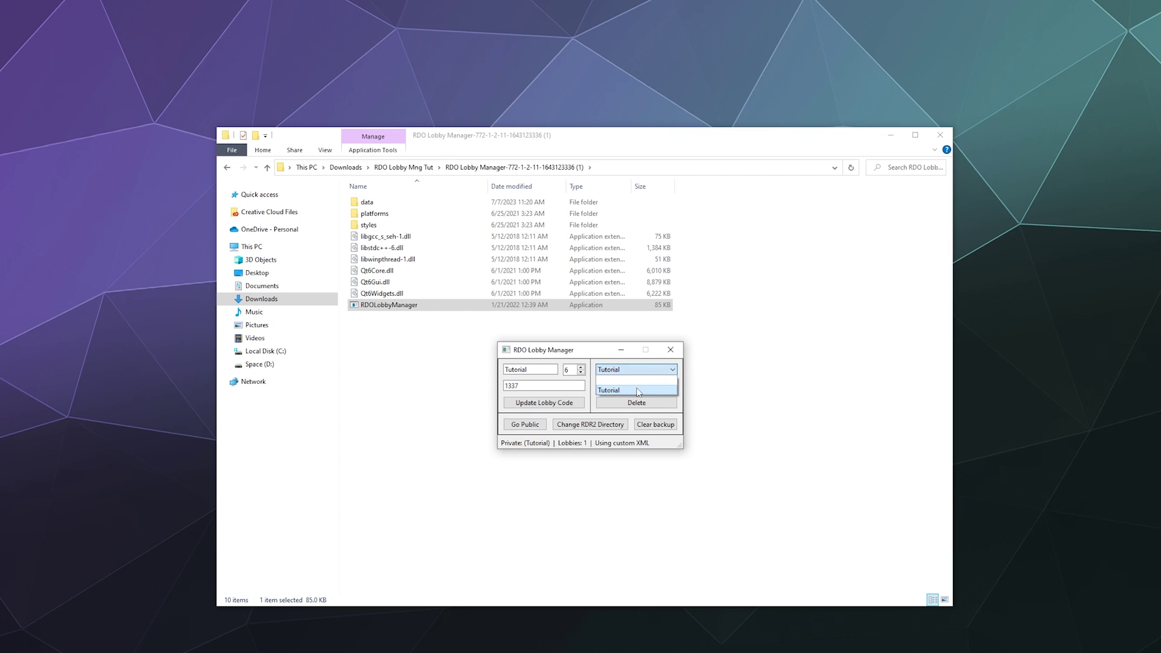
{"action": "left_click", "coordinate": [638, 392]}
{"action": "left_click", "coordinate": [623, 371]}
{"action": "left_click", "coordinate": [615, 391]}
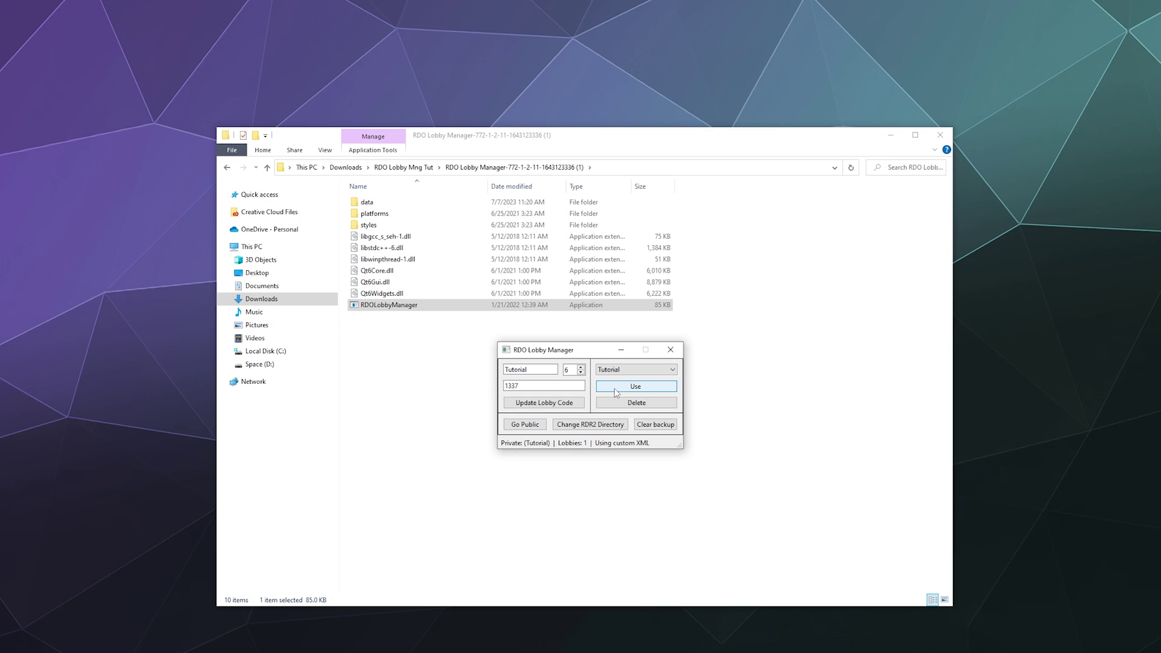
{"action": "left_click", "coordinate": [616, 392]}
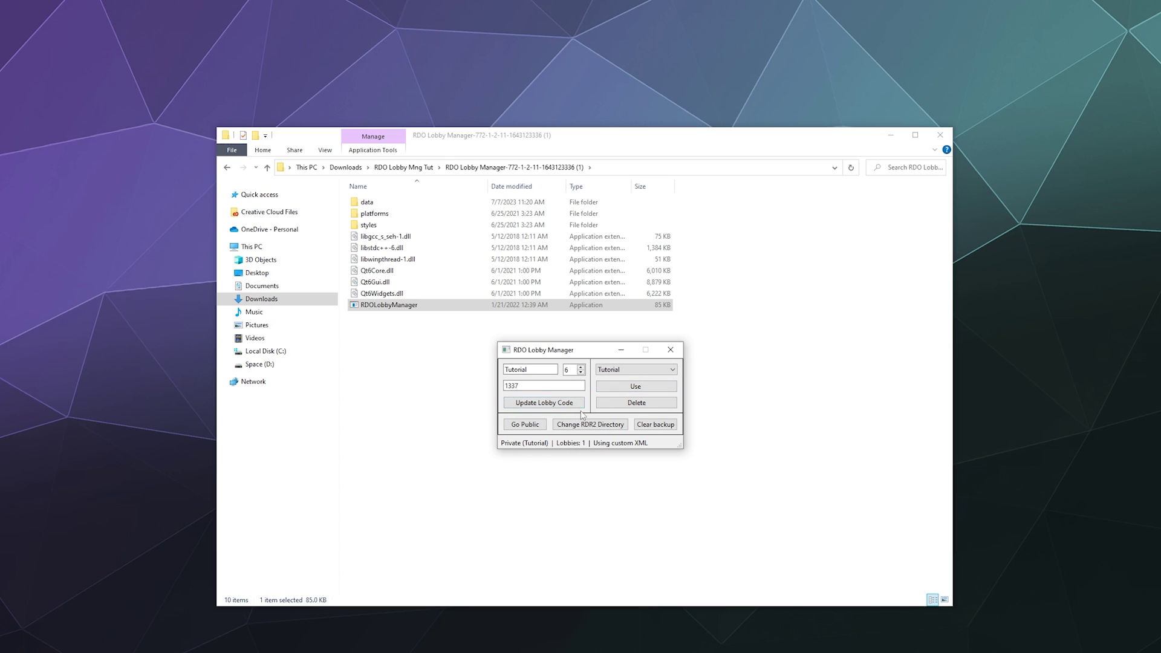
Switch the game from the private lobby back to public.
{"action": "left_click", "coordinate": [566, 371]}
{"action": "left_click", "coordinate": [541, 425]}
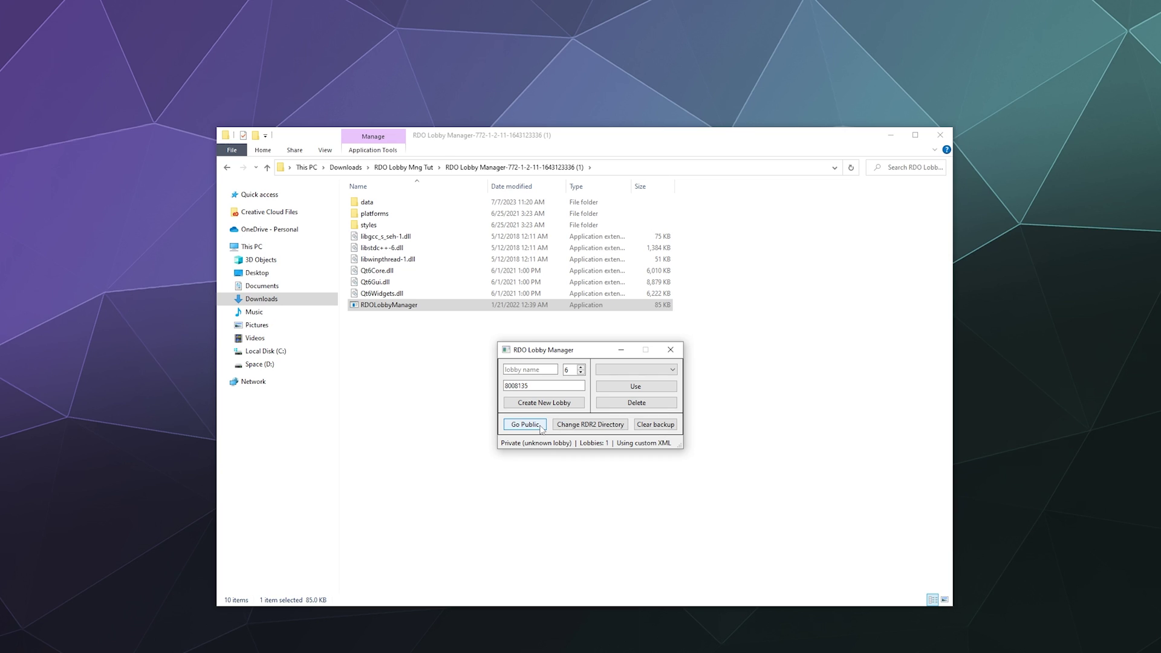
{"action": "left_click", "coordinate": [541, 427]}
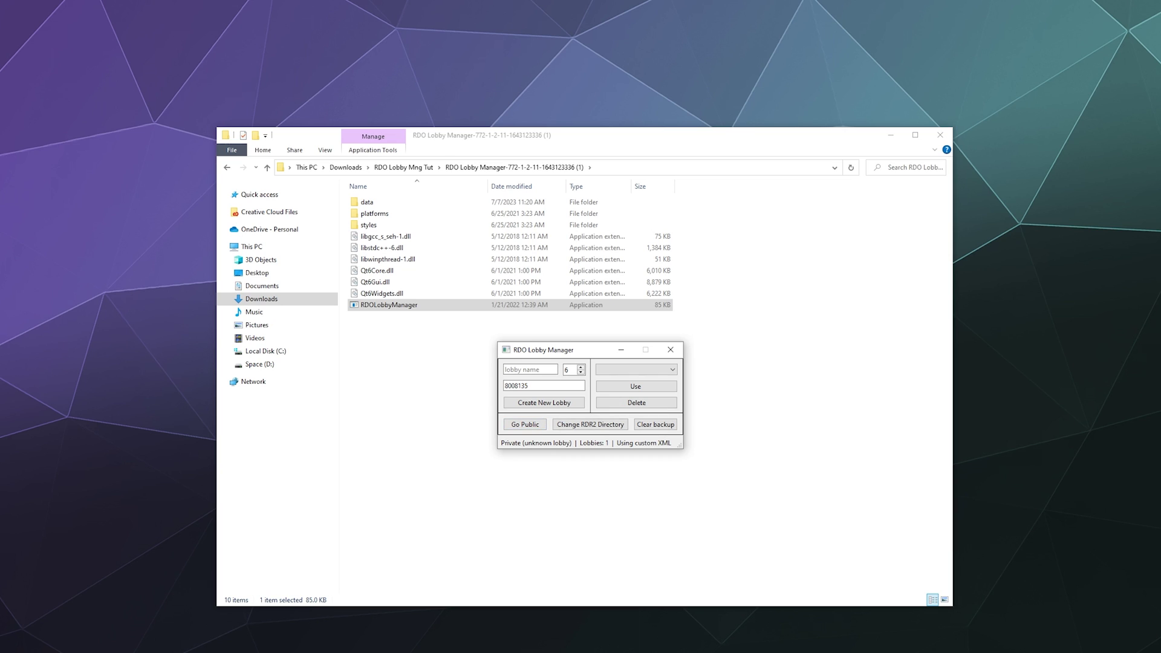